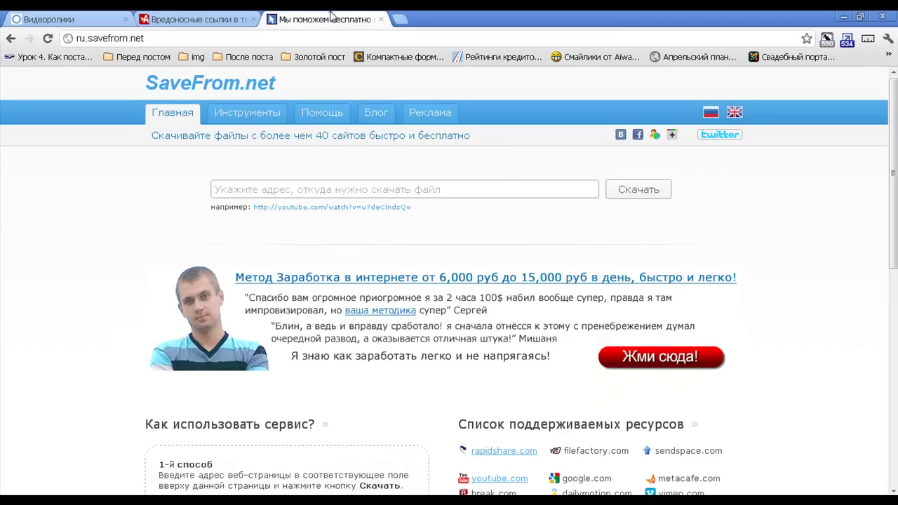
drag(84, 38, 149, 38)
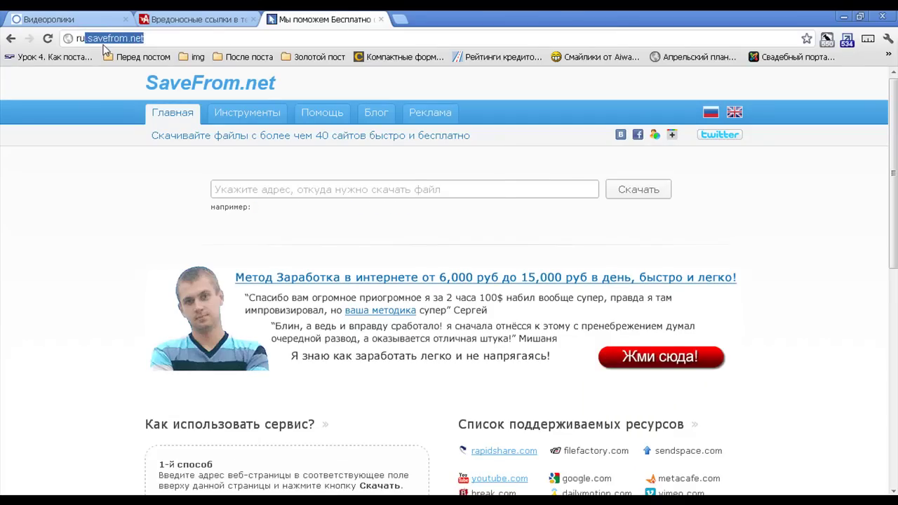
click(110, 208)
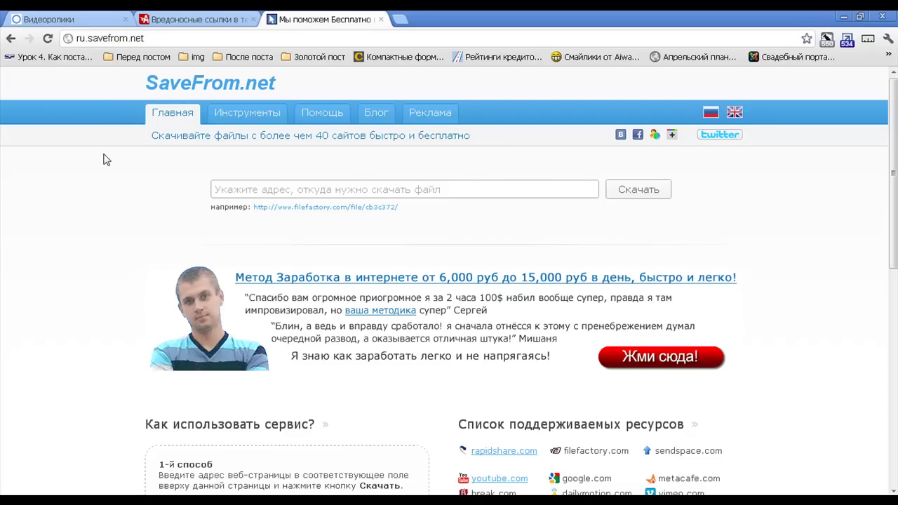
click(49, 19)
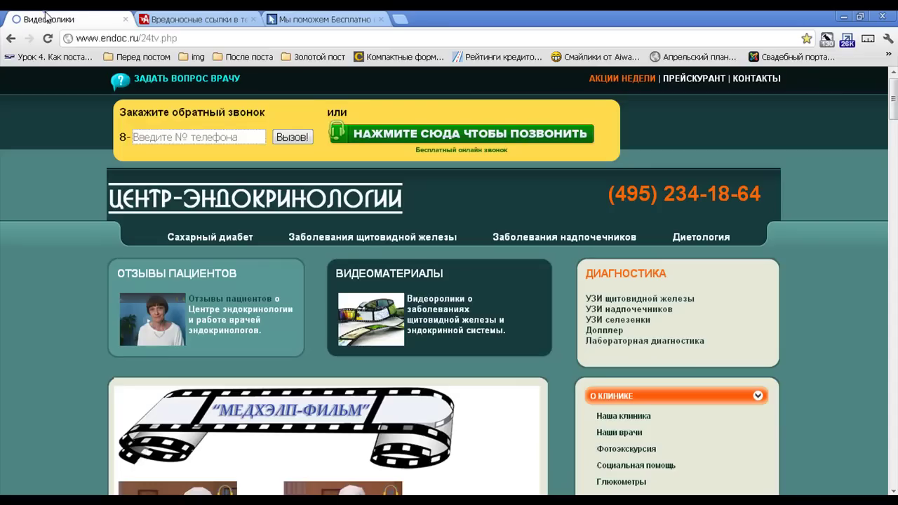
drag(76, 39, 190, 39)
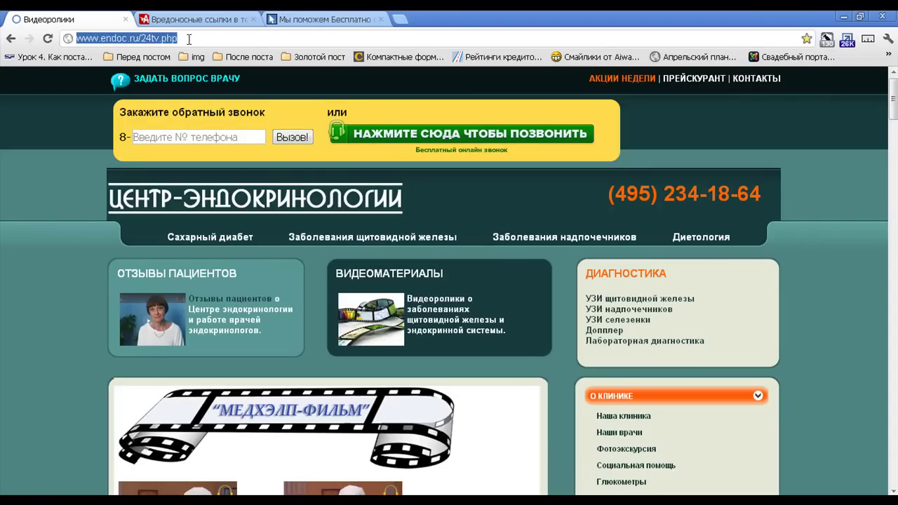
right_click(167, 41)
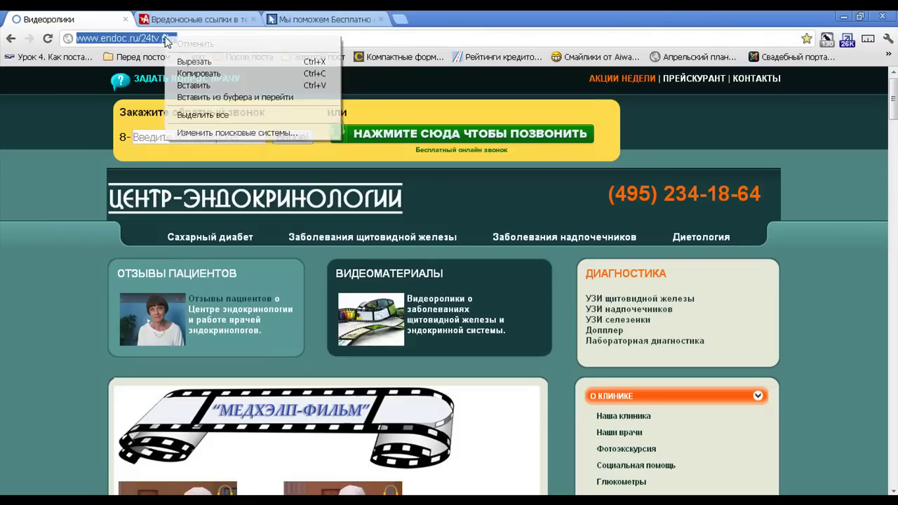
click(184, 74)
click(314, 21)
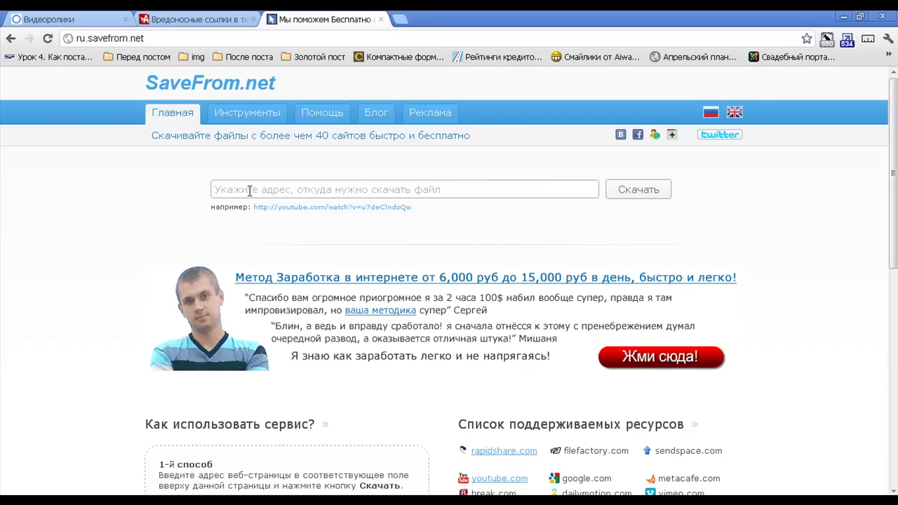
click(272, 191)
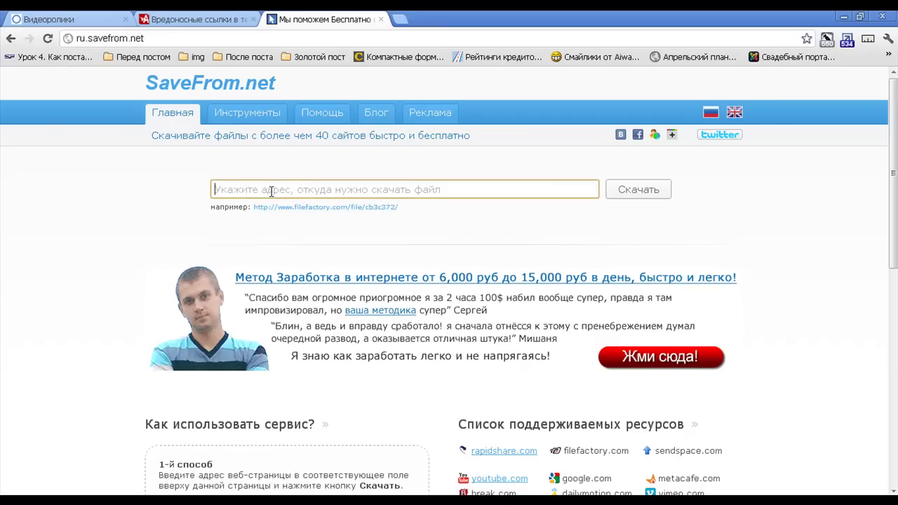
right_click(270, 194)
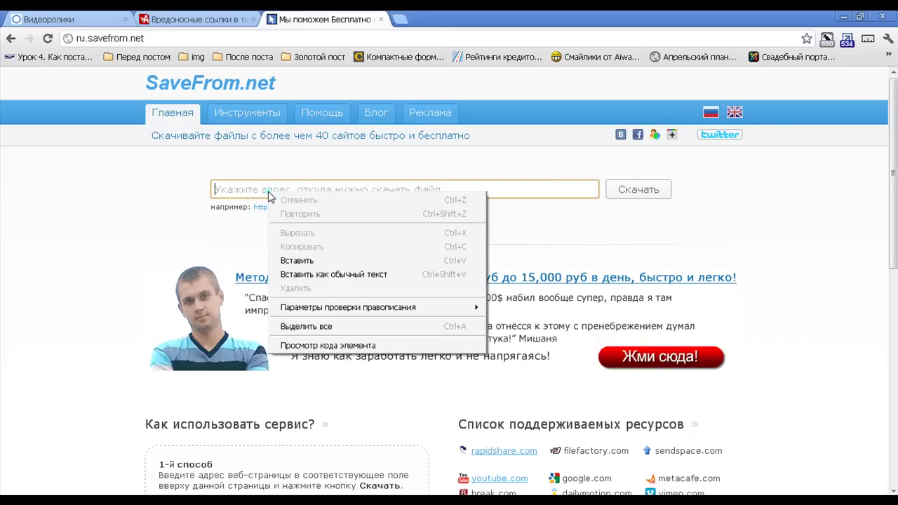
click(314, 260)
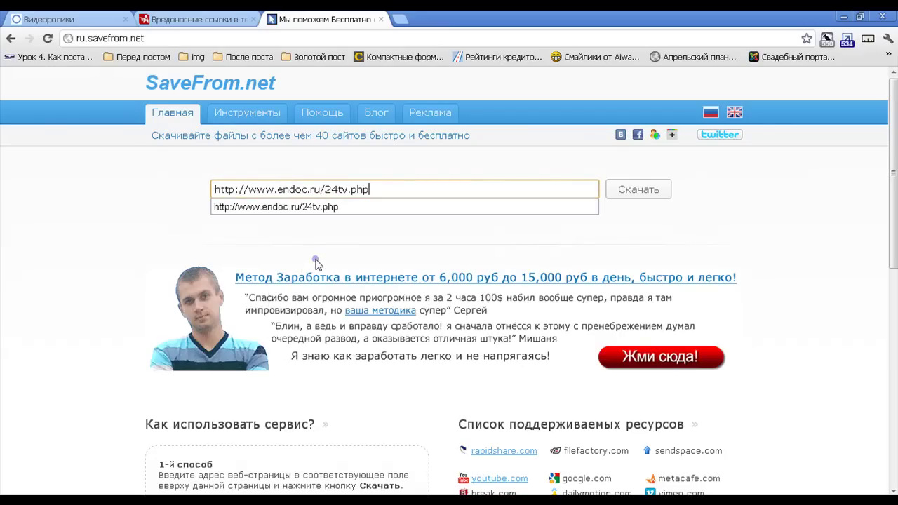
click(628, 195)
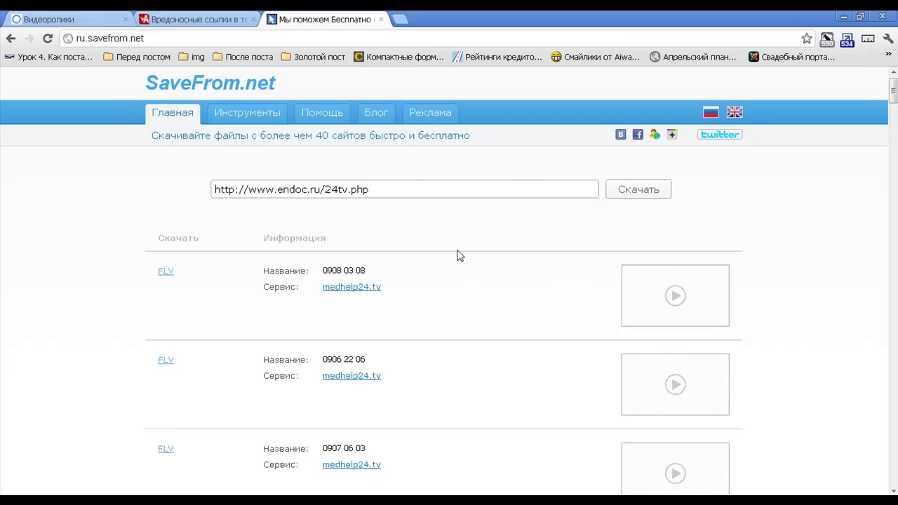
Examine the list of downloadable FLV files and compare it with the videos on the endoc.ru page
scroll(460, 255, down, 1)
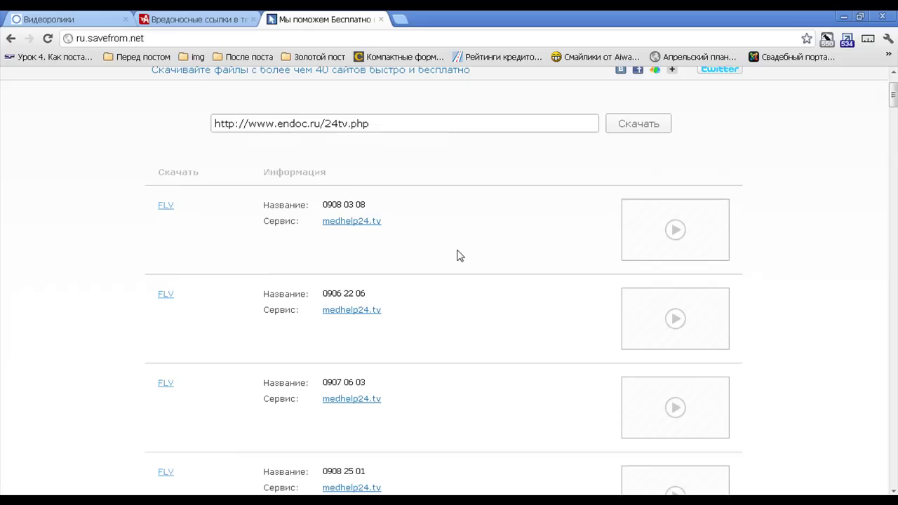
scroll(456, 255, down, 2)
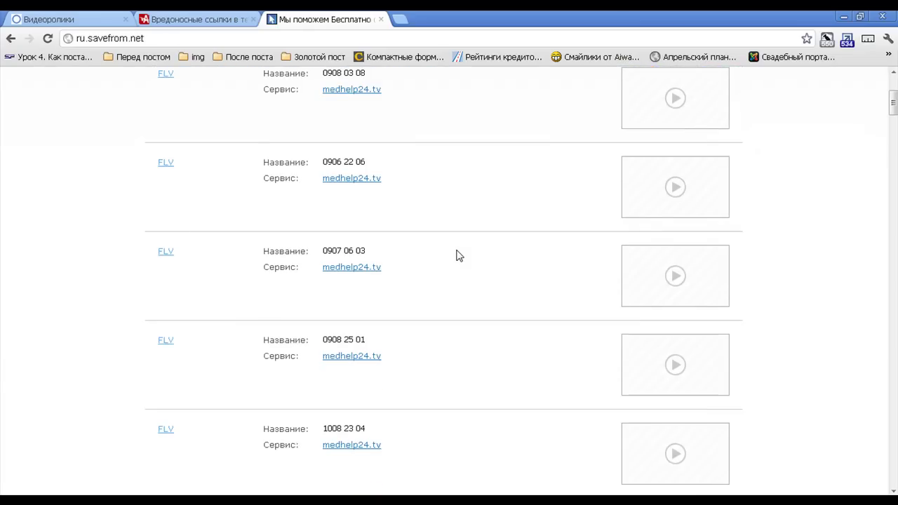
scroll(456, 256, down, 1)
scroll(456, 255, down, 2)
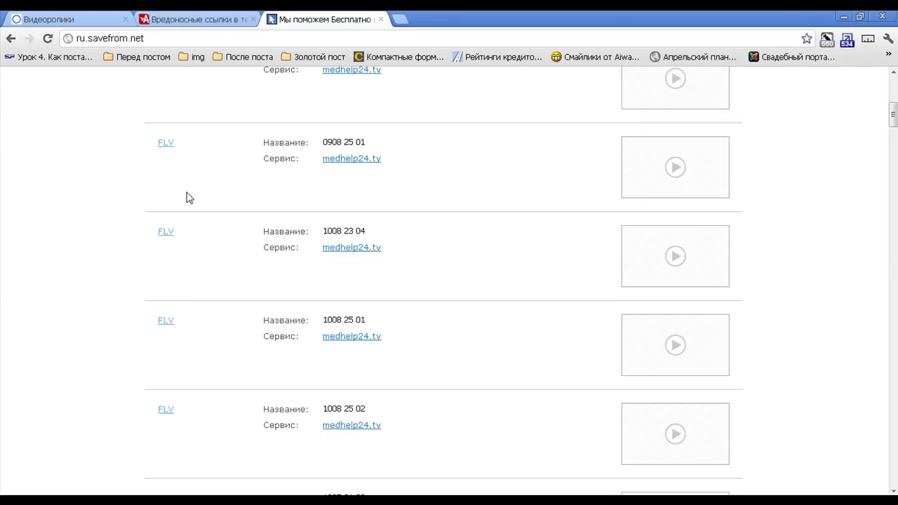
click(61, 19)
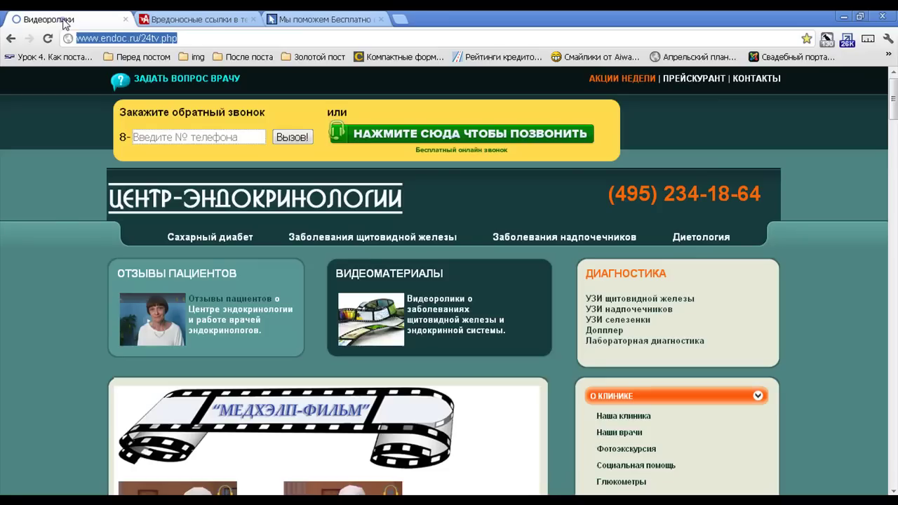
scroll(59, 241, down, 8)
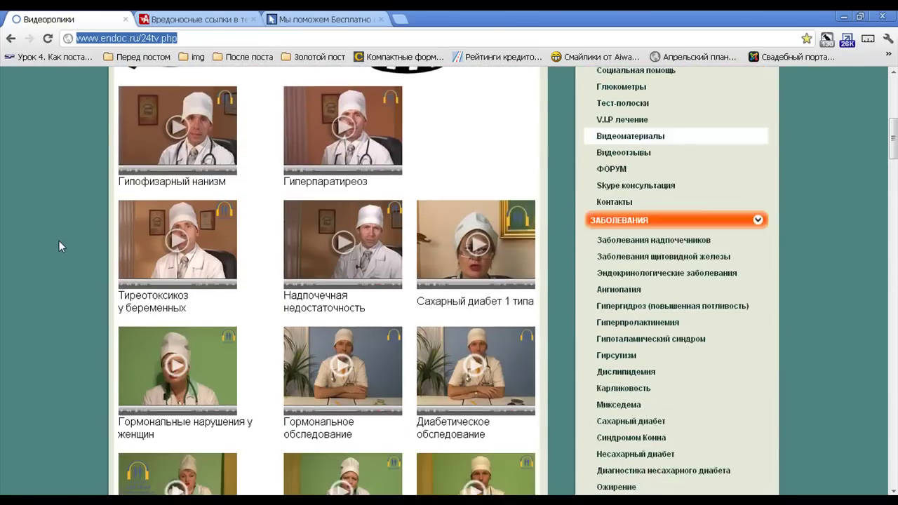
scroll(59, 241, down, 1)
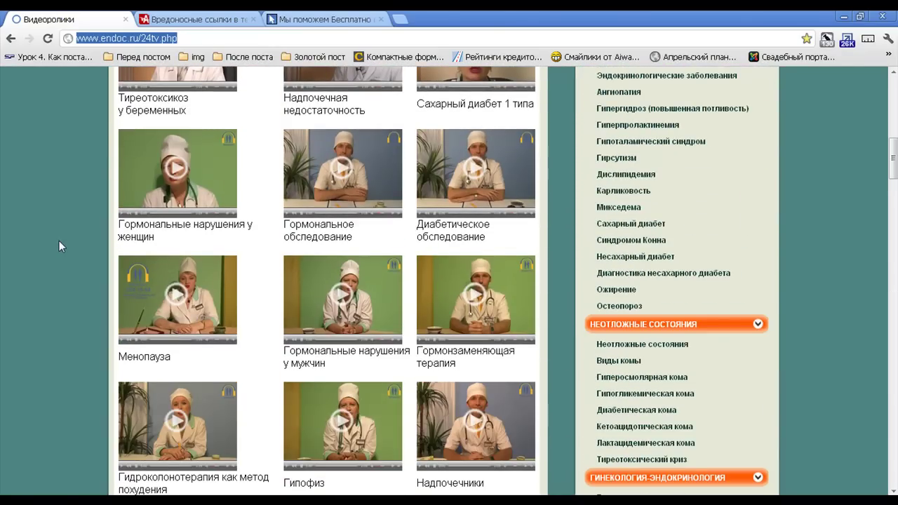
click(284, 21)
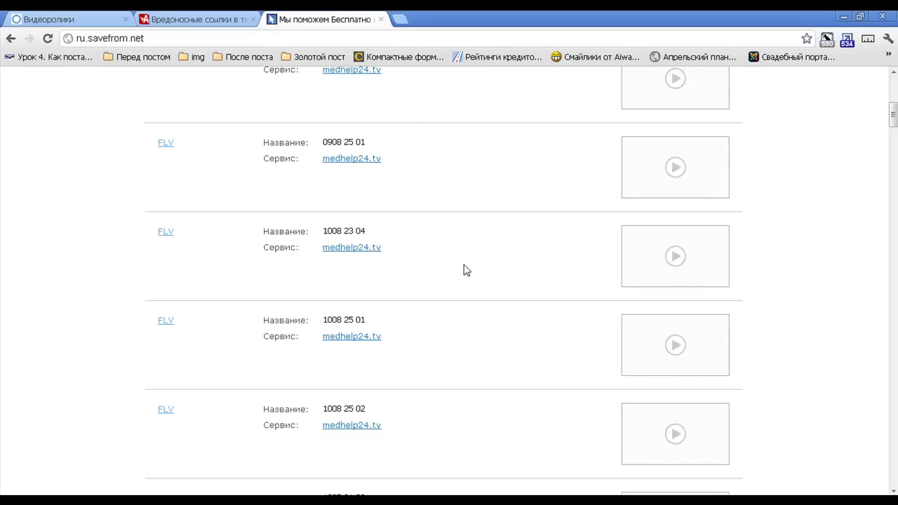
scroll(472, 275, up, 3)
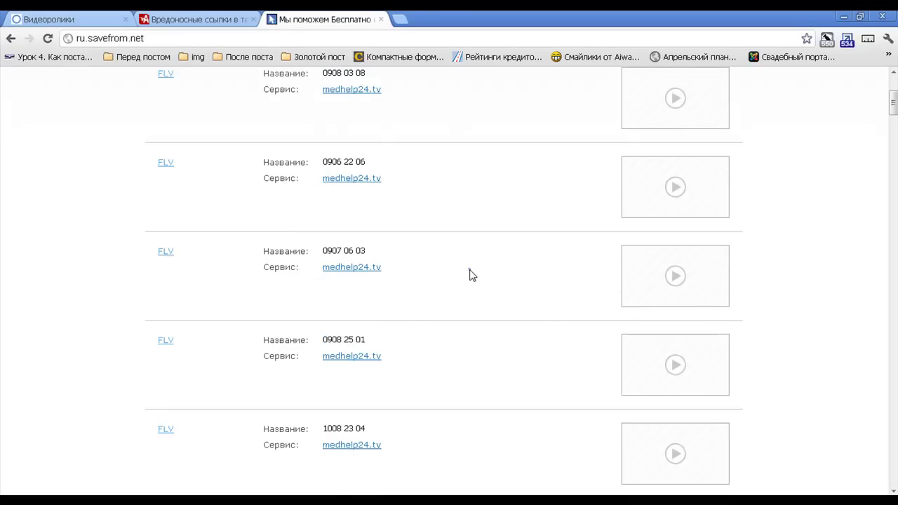
scroll(472, 275, up, 2)
scroll(472, 275, up, 1)
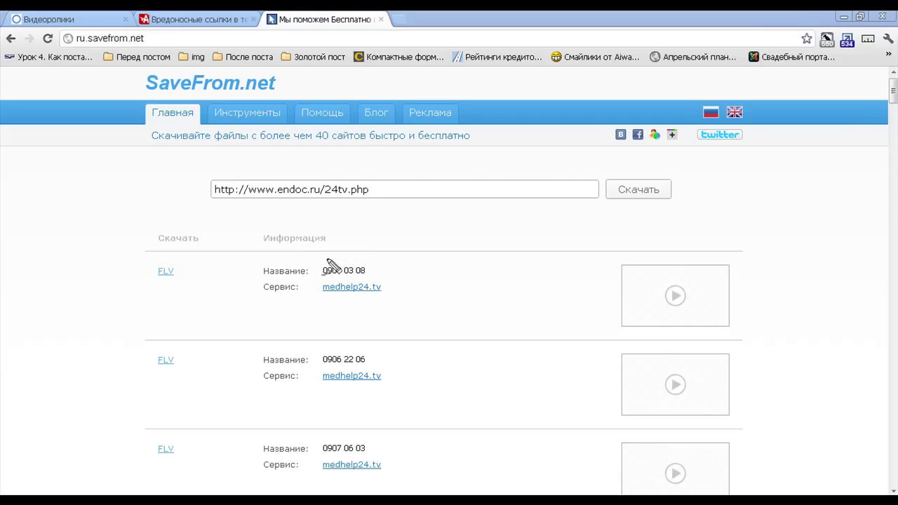
Mark the first video's name and its preview thumbnail in red with the screen pen, clearing each marking
mouse_move(322, 268)
mouse_down()
mouse_move(321, 277)
mouse_move(347, 285)
mouse_move(372, 273)
mouse_move(328, 263)
mouse_up()
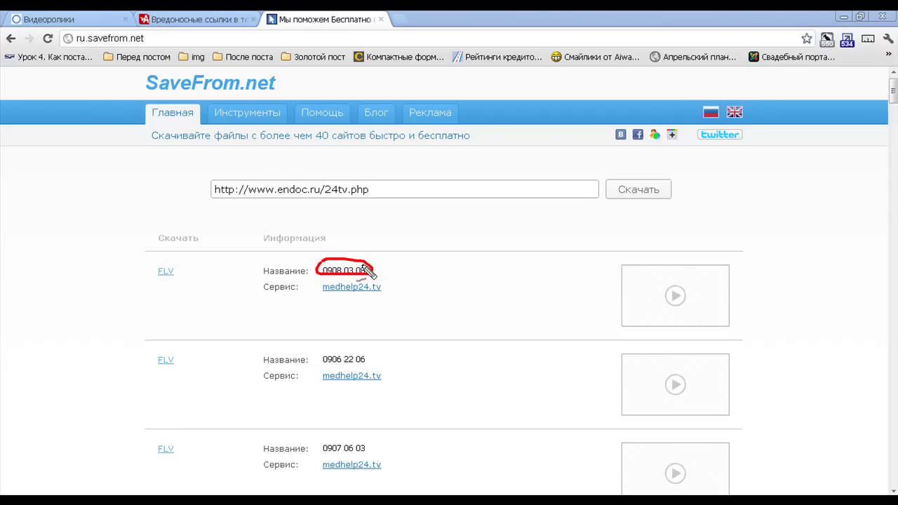
key(Escape)
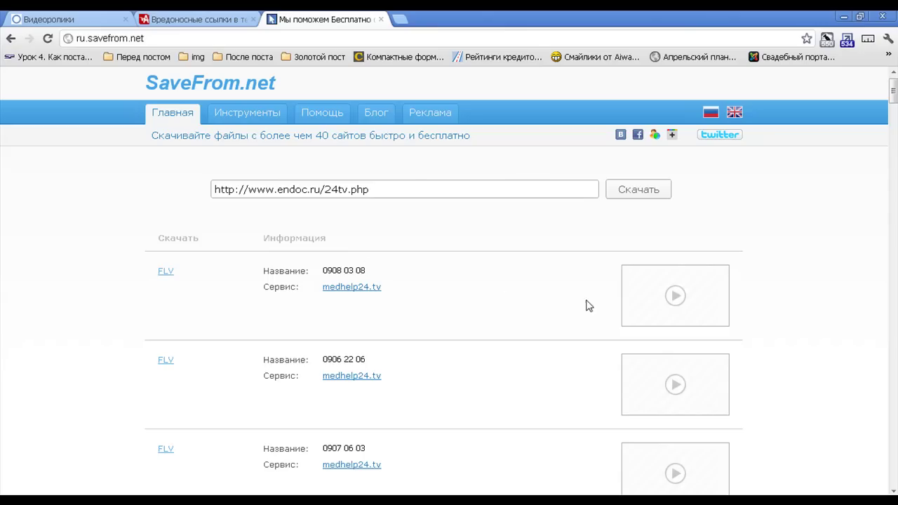
key(ctrl+2)
mouse_move(598, 254)
mouse_down()
mouse_move(601, 312)
mouse_move(681, 344)
mouse_move(772, 342)
mouse_move(767, 248)
mouse_move(600, 253)
mouse_up()
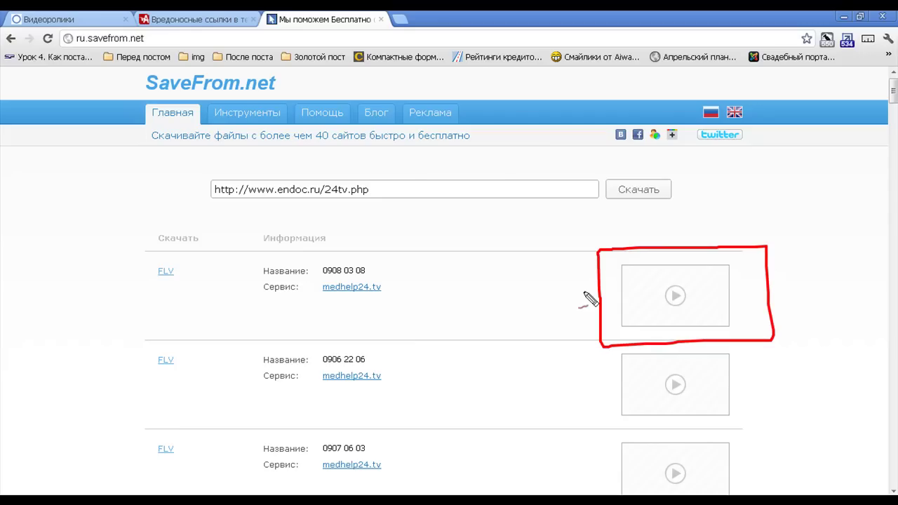
key(Escape)
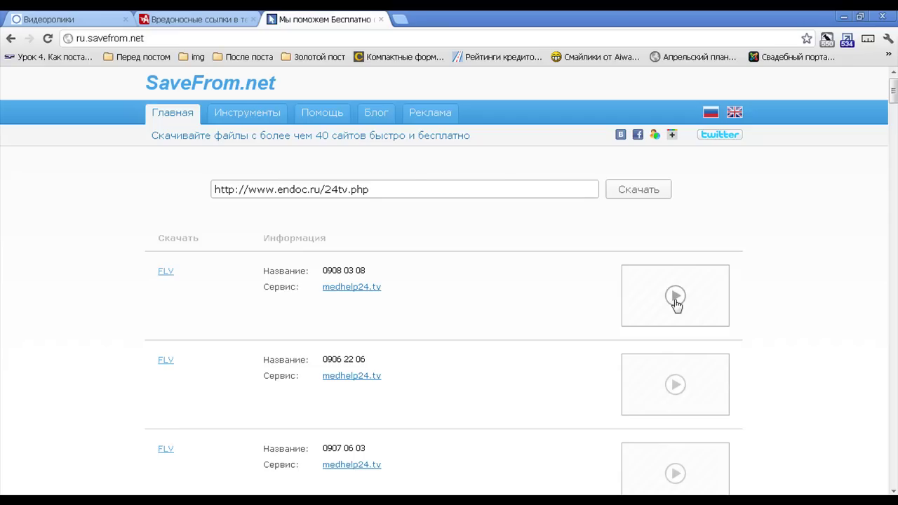
Play the preview of the video 0908 03 08, pause it and close the player
scroll(676, 303, down, 2)
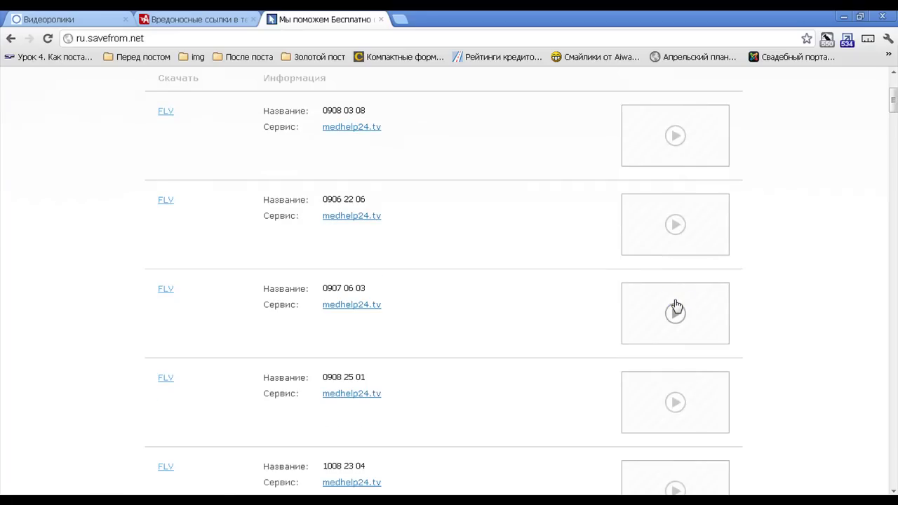
click(676, 309)
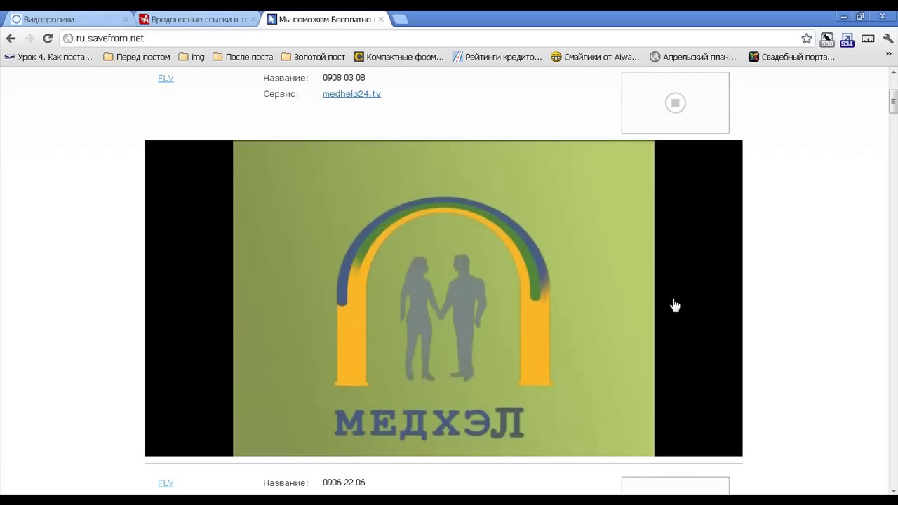
click(674, 306)
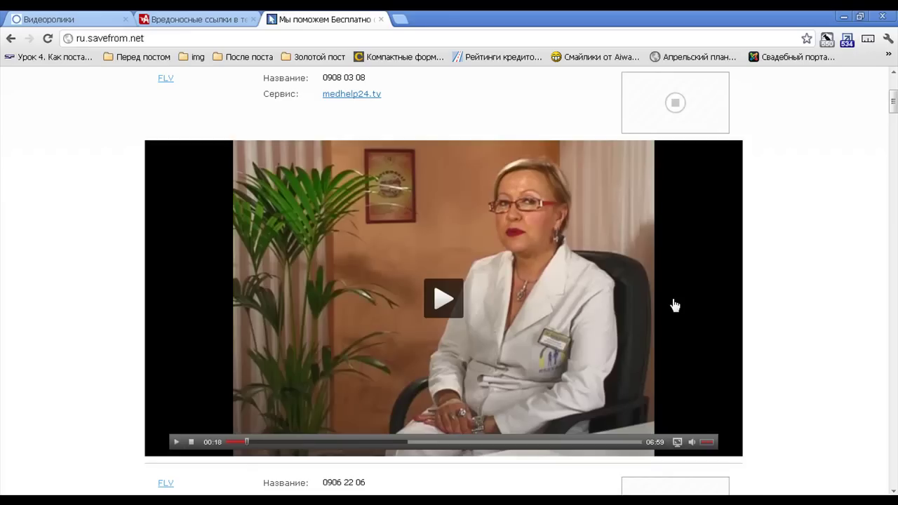
click(675, 106)
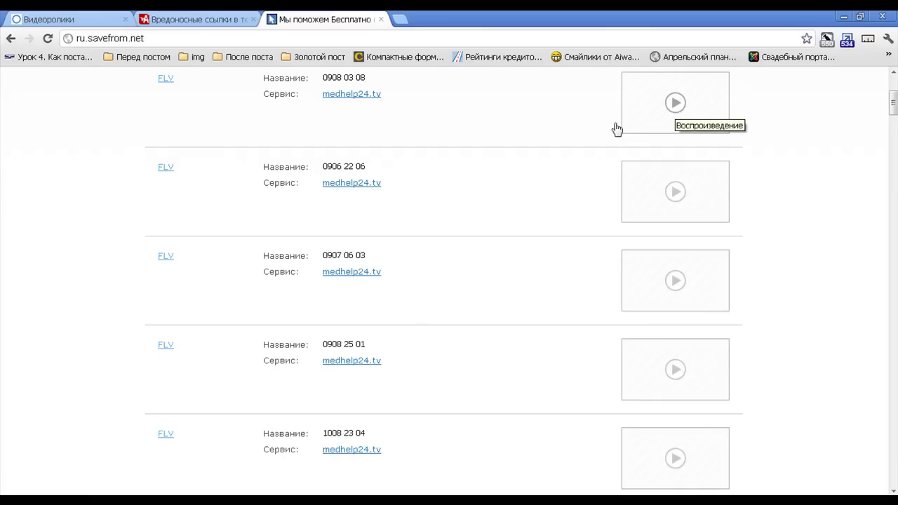
Outline the download column and circle the first FLV link in red with the screen pen, clearing the markings
scroll(561, 139, up, 2)
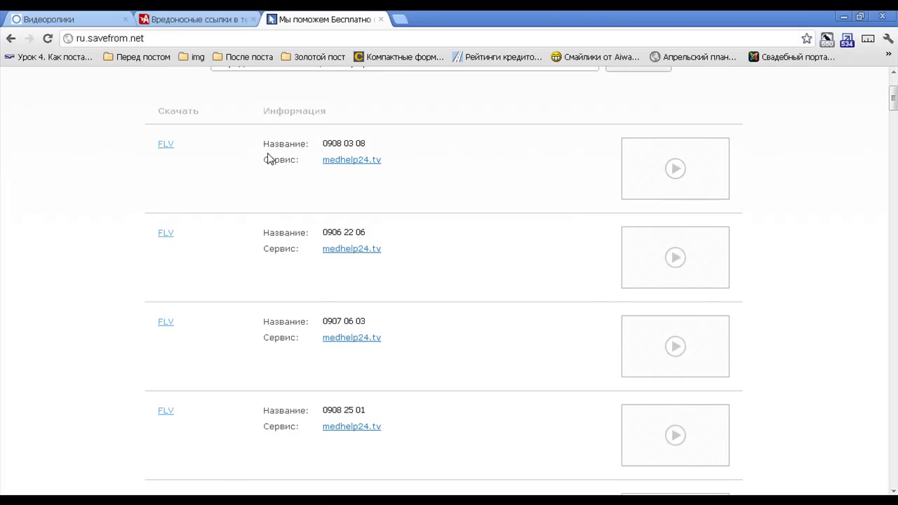
key(ctrl+2)
drag(122, 92, 122, 113)
drag(117, 135, 109, 337)
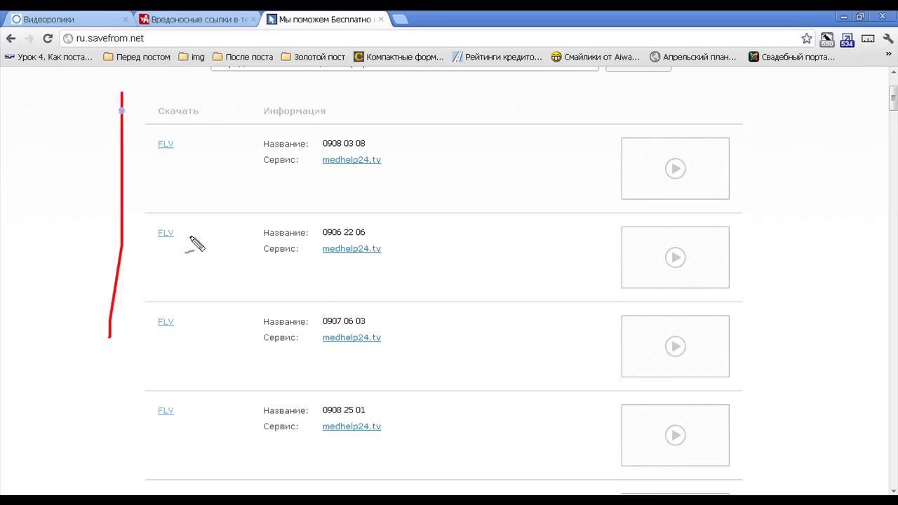
drag(225, 98, 222, 416)
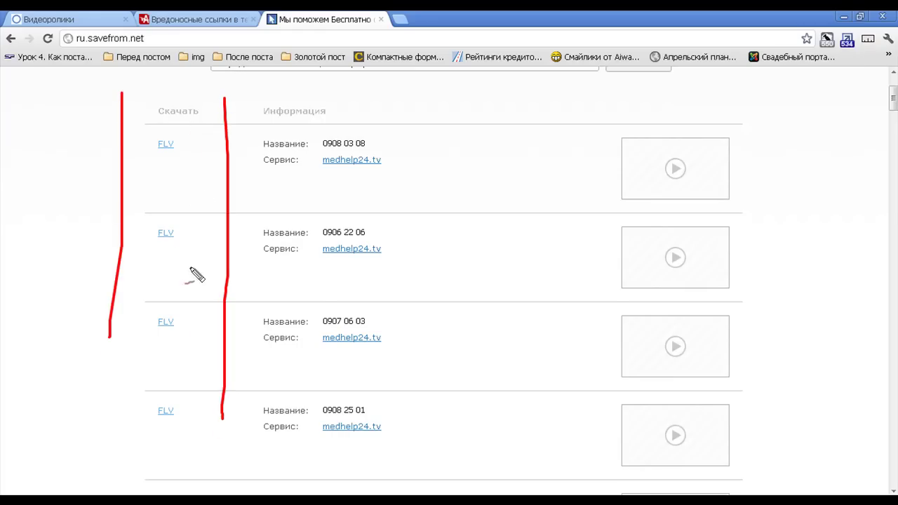
mouse_move(147, 153)
mouse_down()
mouse_move(167, 165)
mouse_move(201, 148)
mouse_move(147, 156)
mouse_up()
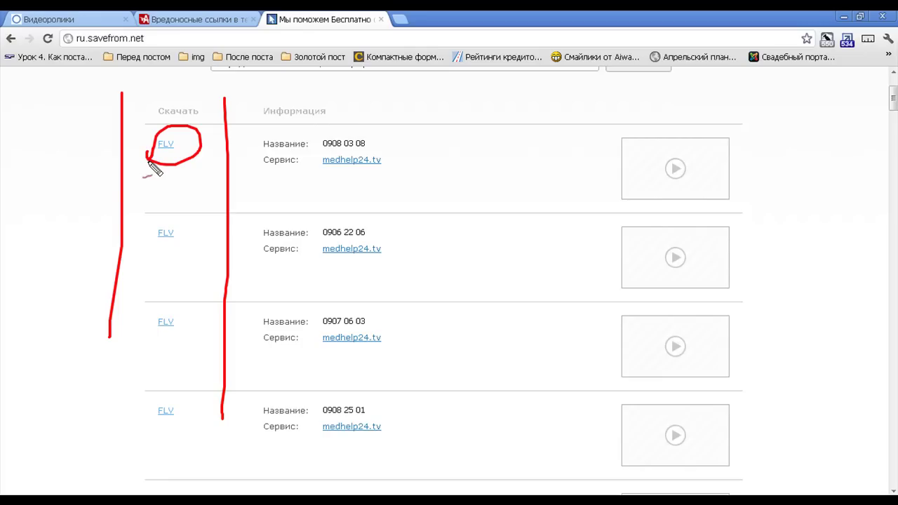
drag(147, 153, 180, 156)
key(Escape)
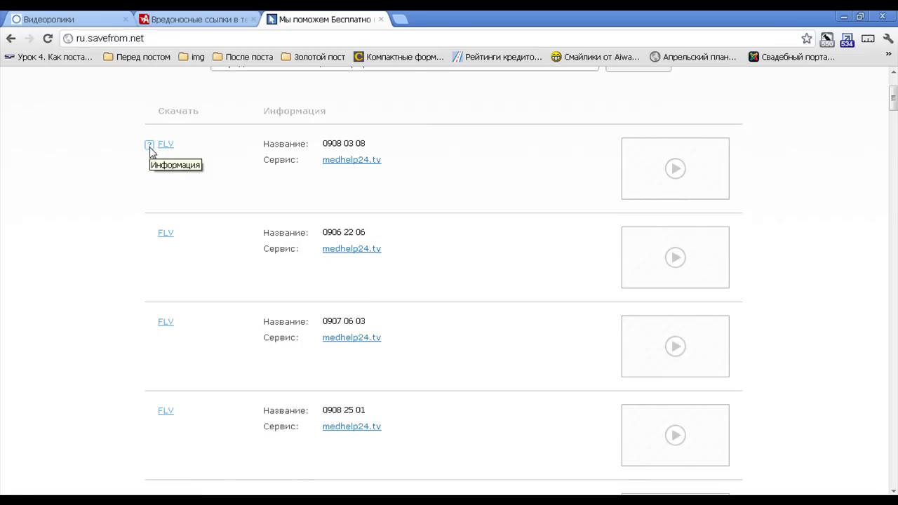
Show the file information of the video 0908 03 08, check its size and video resolution, and hide the details
click(150, 147)
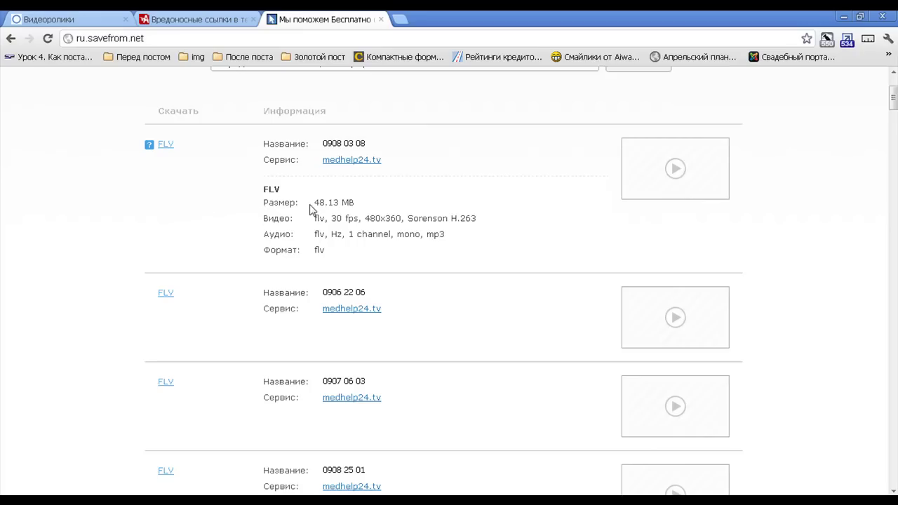
drag(314, 203, 359, 202)
drag(365, 218, 404, 219)
click(383, 232)
click(149, 150)
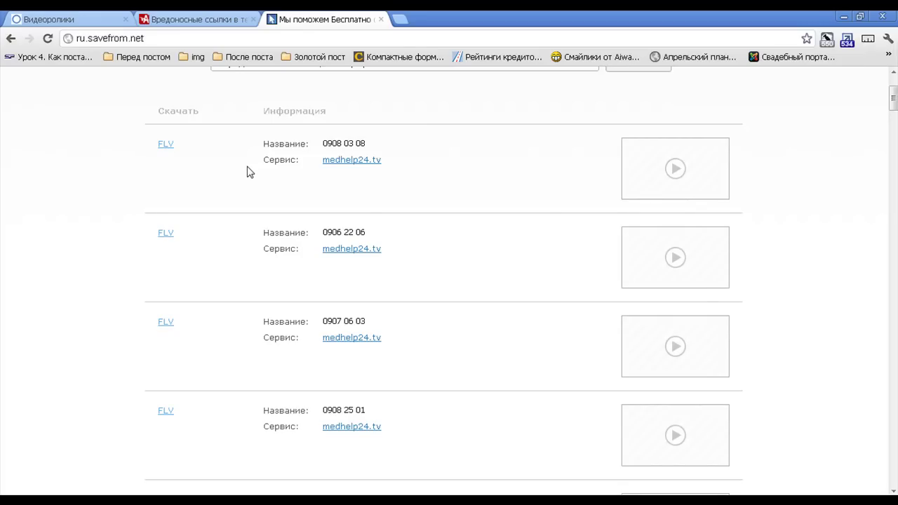
Download the video 0908 03 08 as an FLV file
click(167, 148)
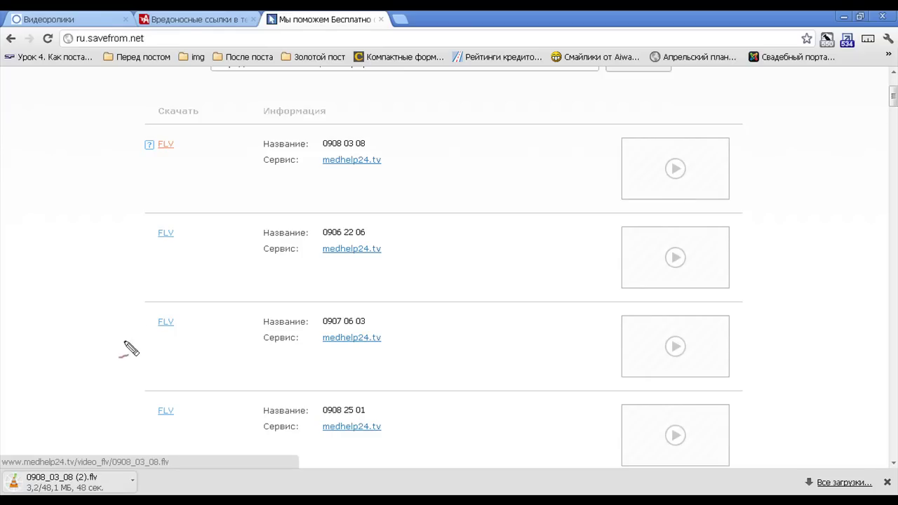
Point a red pen arrow at the running download of 0908_03_08 (2).flv and clear the drawing
mouse_move(113, 340)
mouse_down()
mouse_move(61, 452)
mouse_move(97, 444)
mouse_up()
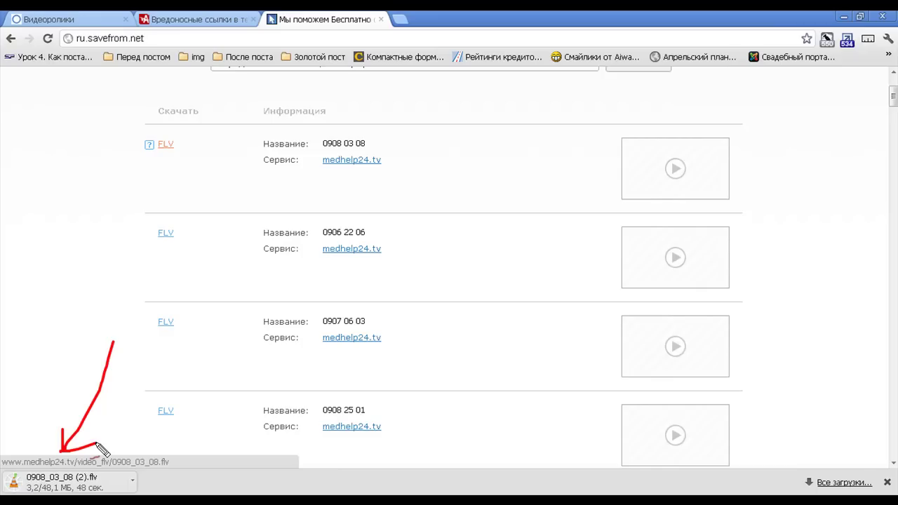
key(Escape)
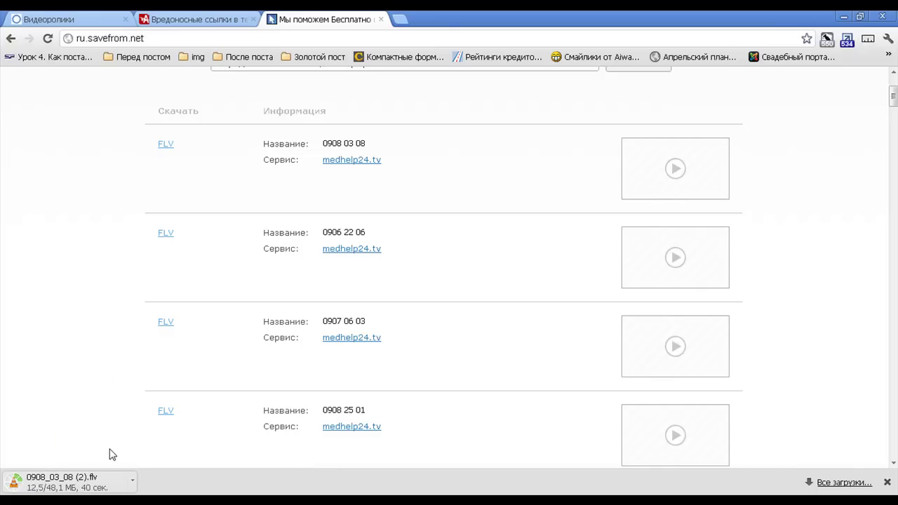
Cancel the download of 0908_03_08 (2).flv and dismiss the downloads bar
click(132, 480)
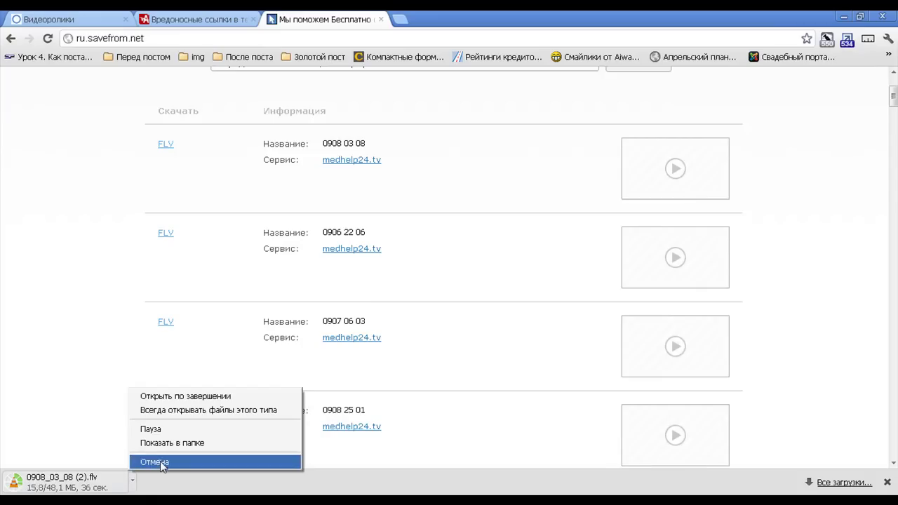
click(160, 461)
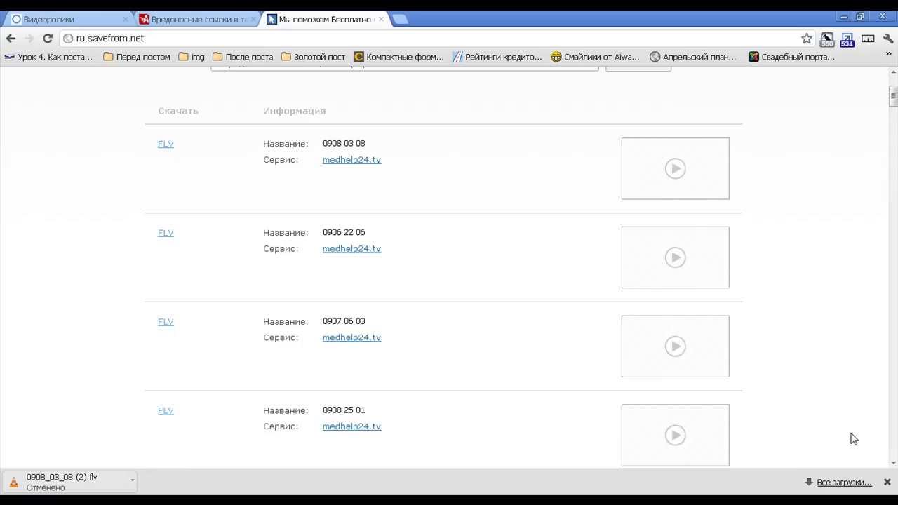
click(887, 482)
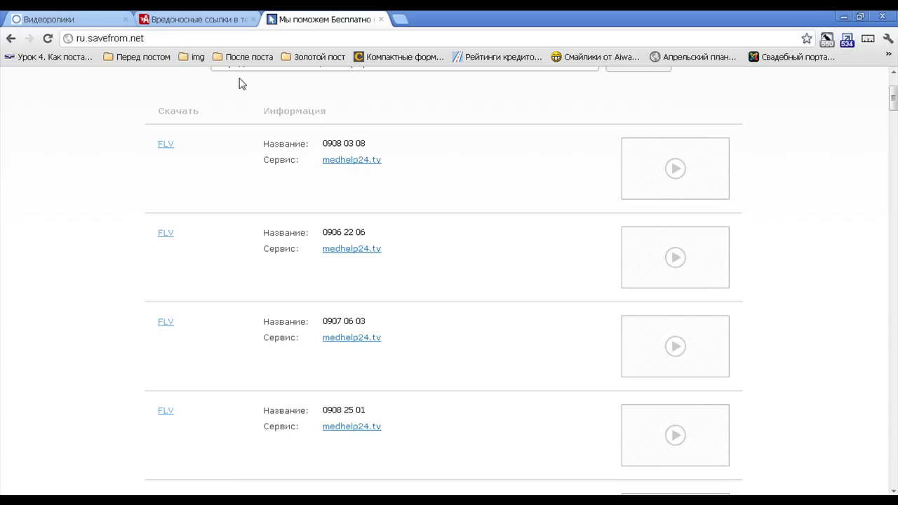
Examine the two embedded video lessons in the blog article on malicious links in WordPress themes, returning to the article's beginning
click(195, 22)
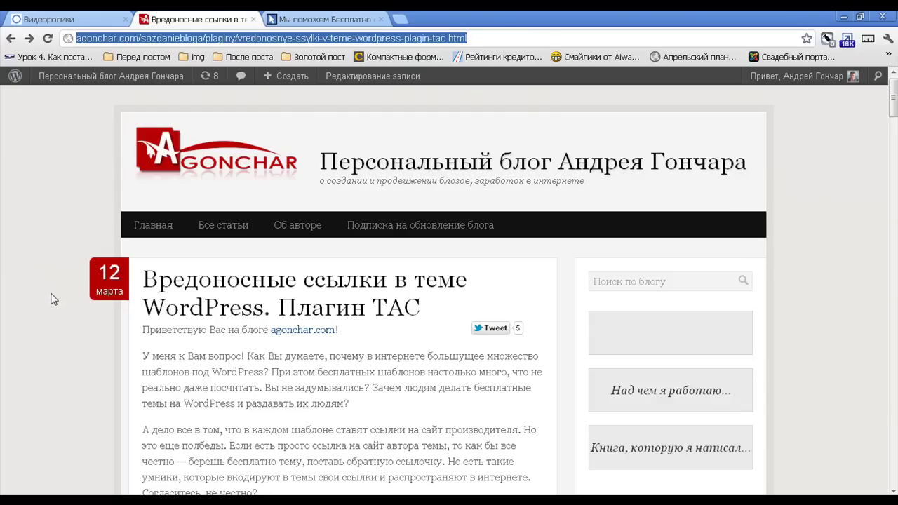
scroll(51, 300, down, 3)
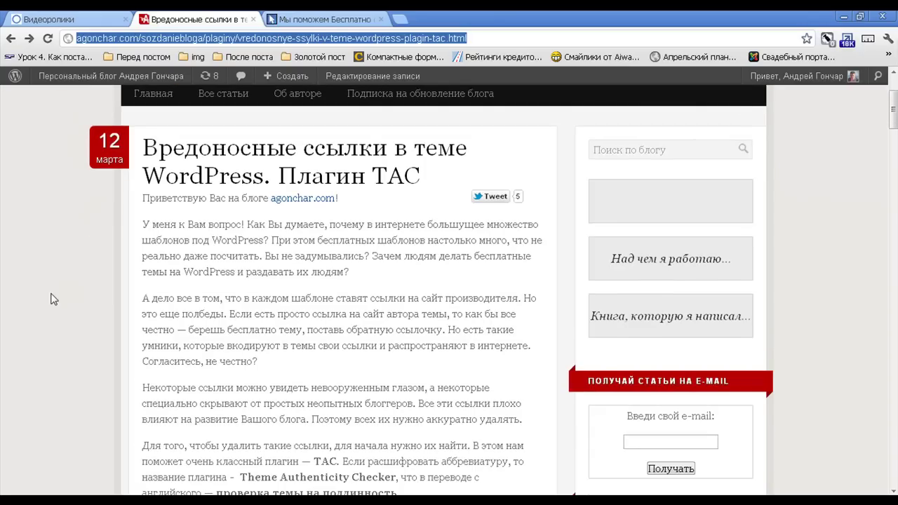
scroll(51, 300, down, 9)
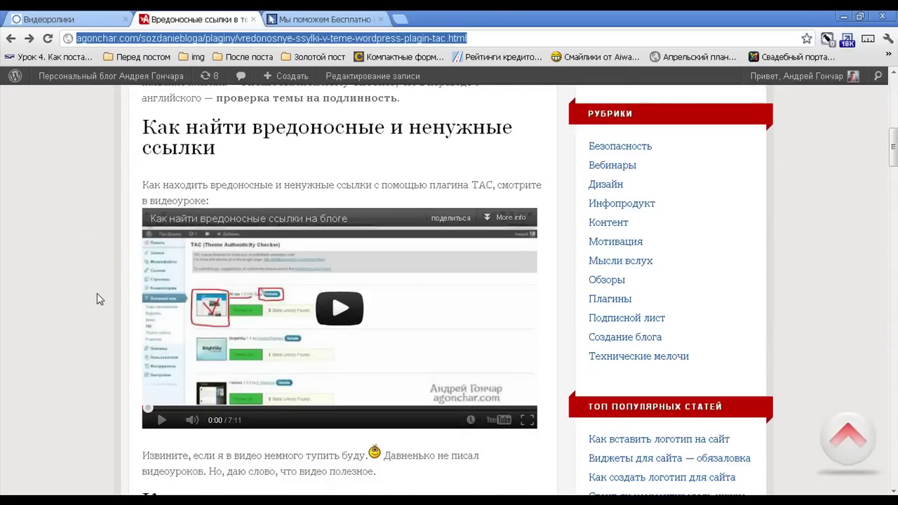
scroll(97, 293, down, 4)
scroll(96, 293, down, 4)
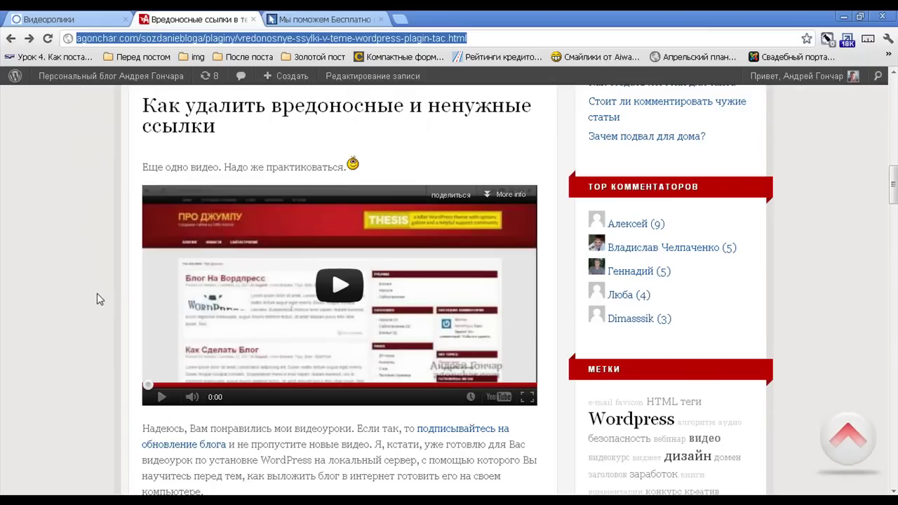
scroll(97, 294, up, 5)
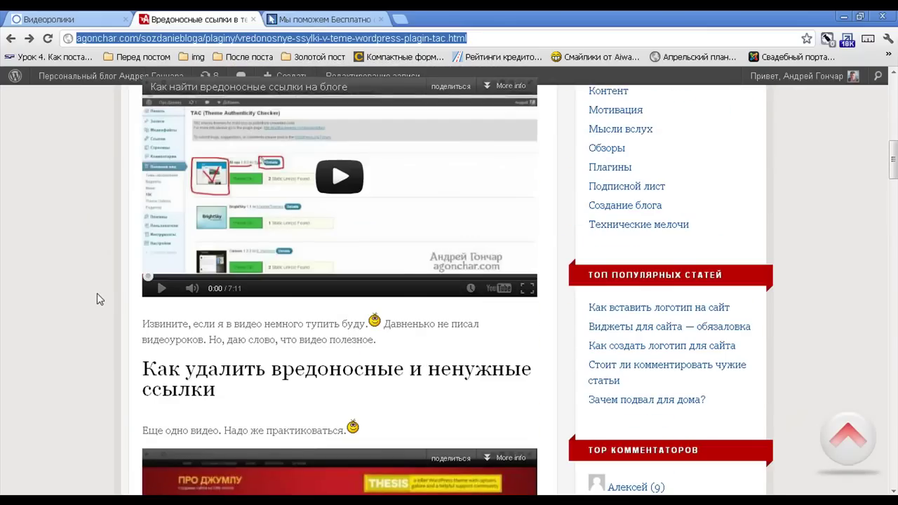
scroll(97, 294, up, 3)
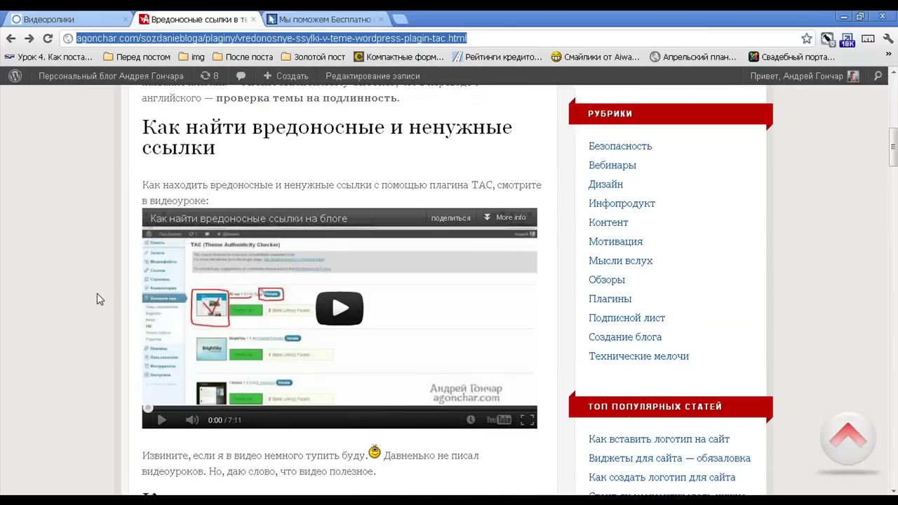
scroll(96, 293, up, 1)
scroll(97, 293, up, 2)
scroll(96, 293, up, 4)
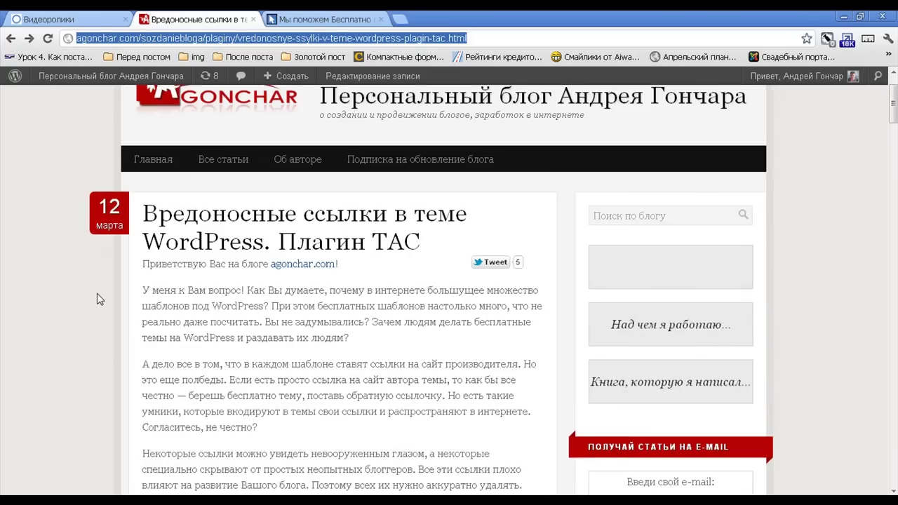
scroll(97, 294, up, 1)
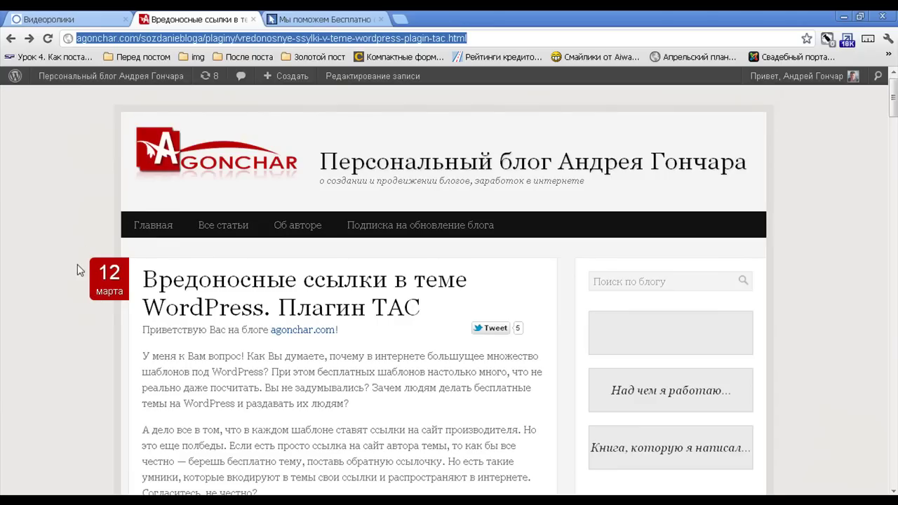
click(66, 200)
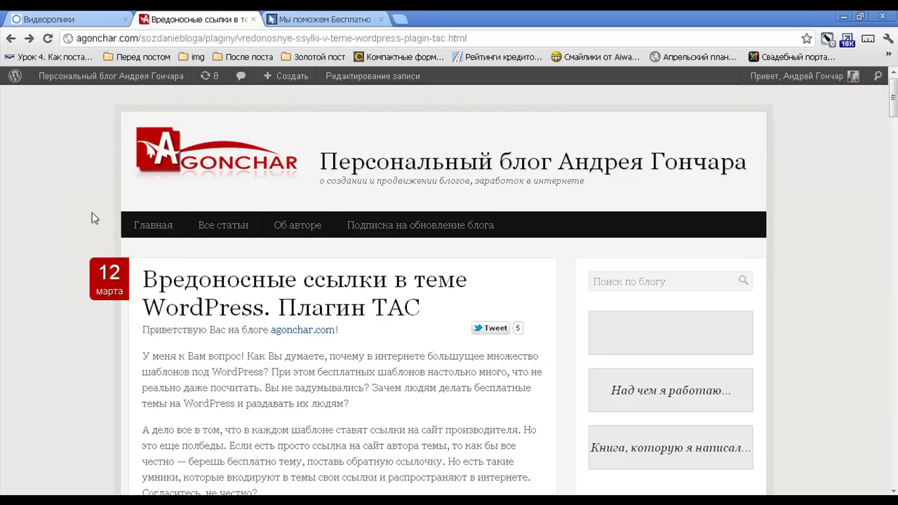
Check the SaveFrom service's address, then prefix the blog article's URL with "savefrom.net/"
click(305, 20)
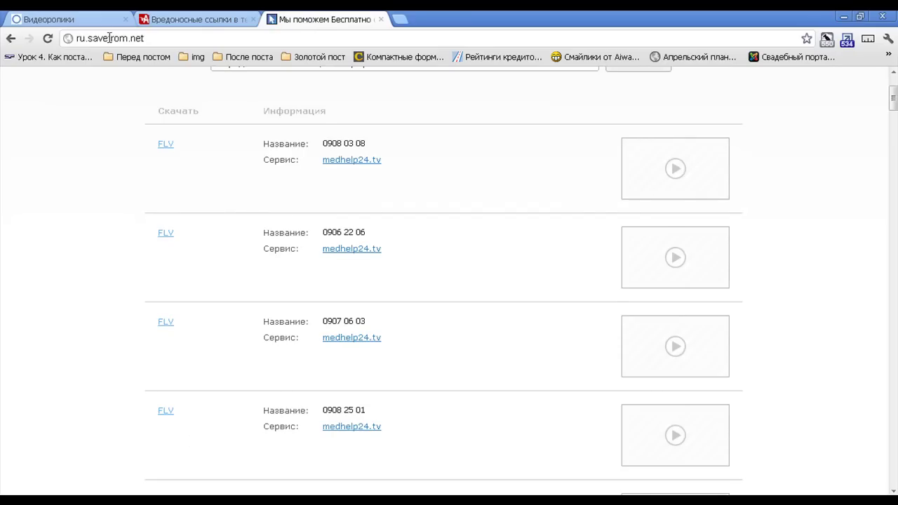
click(193, 20)
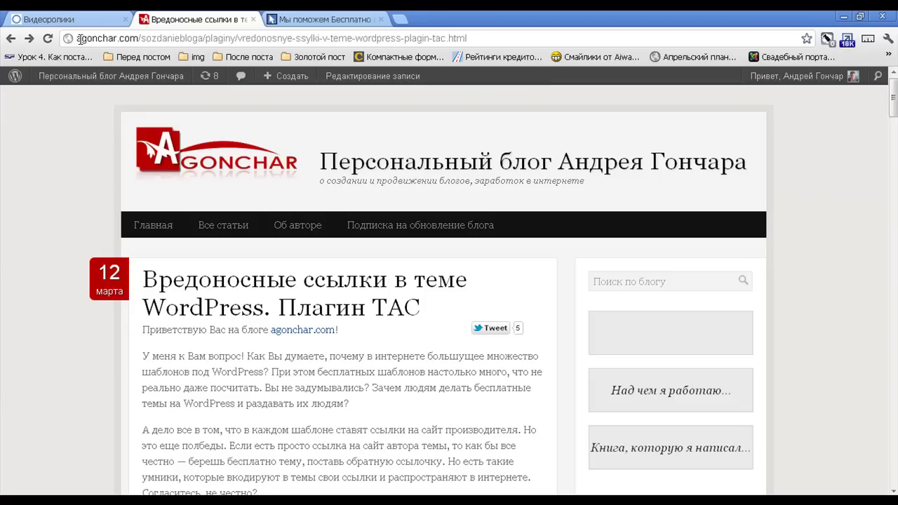
drag(76, 39, 203, 42)
click(116, 40)
text(sa)
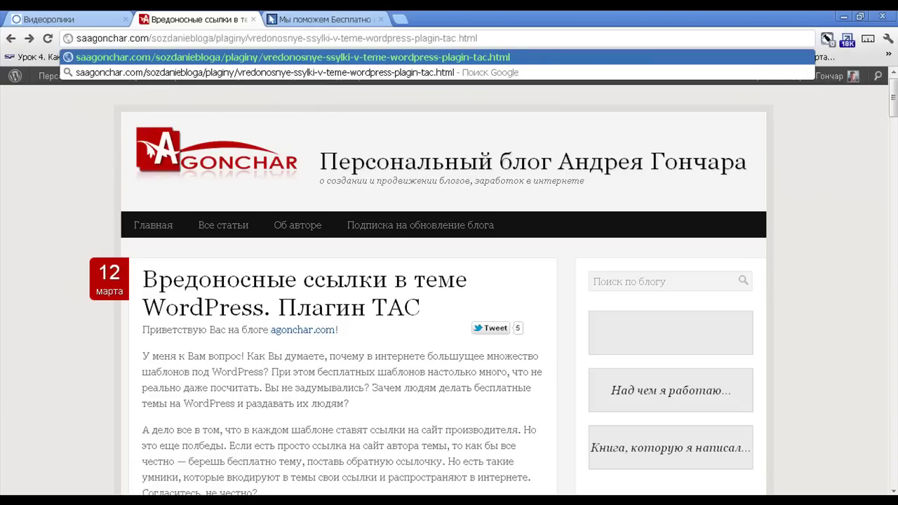
text(vef)
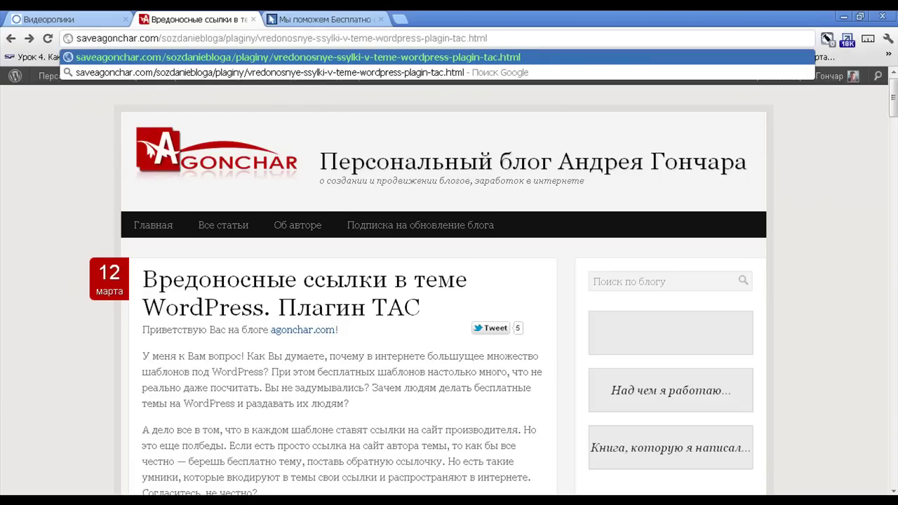
text(rom)
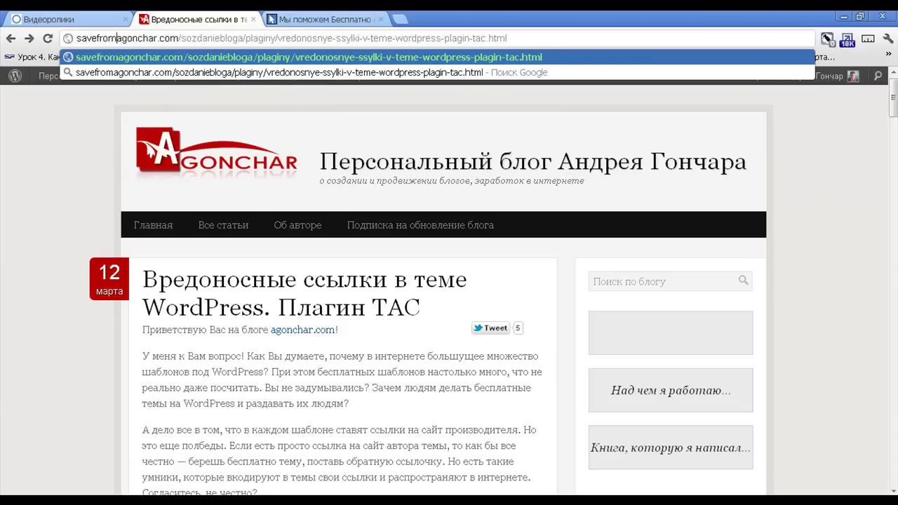
text(.net)
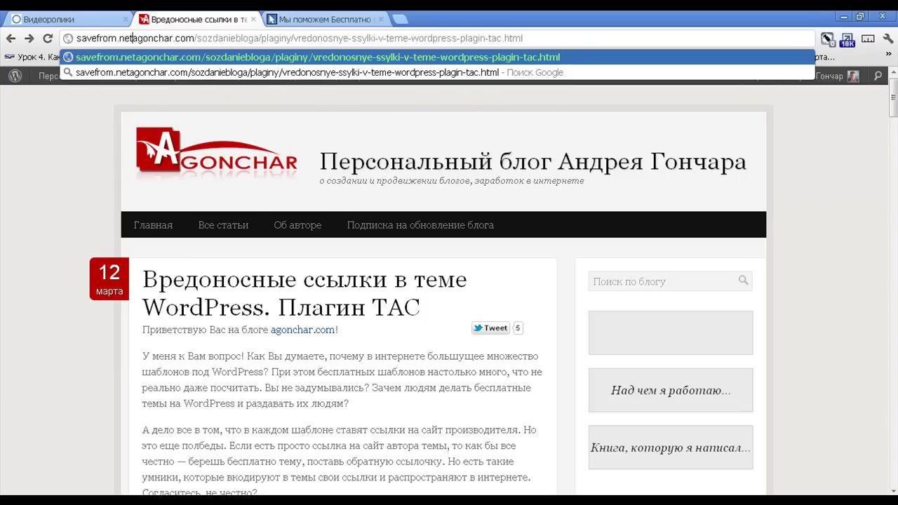
text(/)
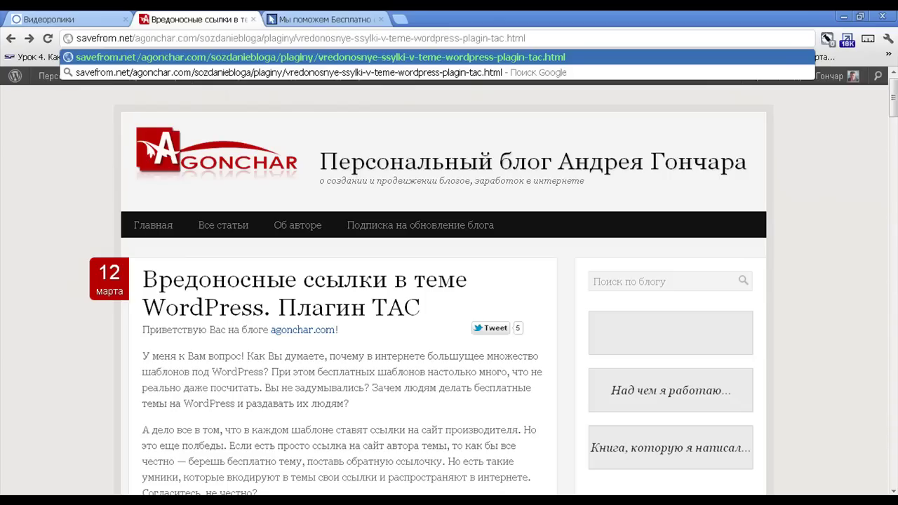